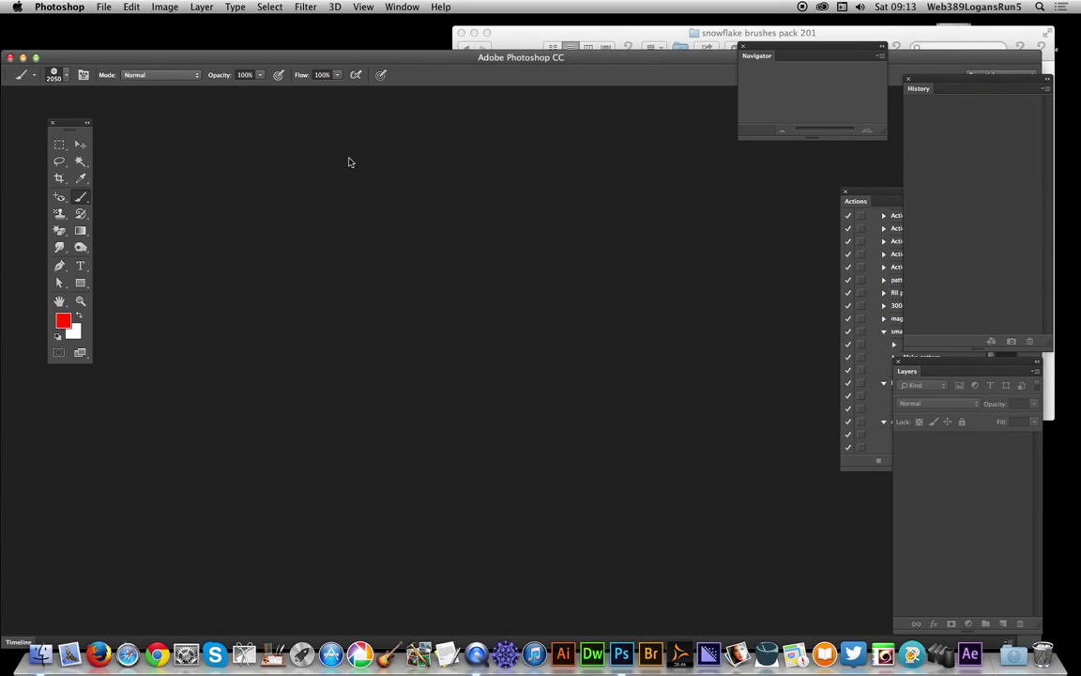
Look through the snowflake brushes folder in Finder, then return to Photoshop
click(492, 38)
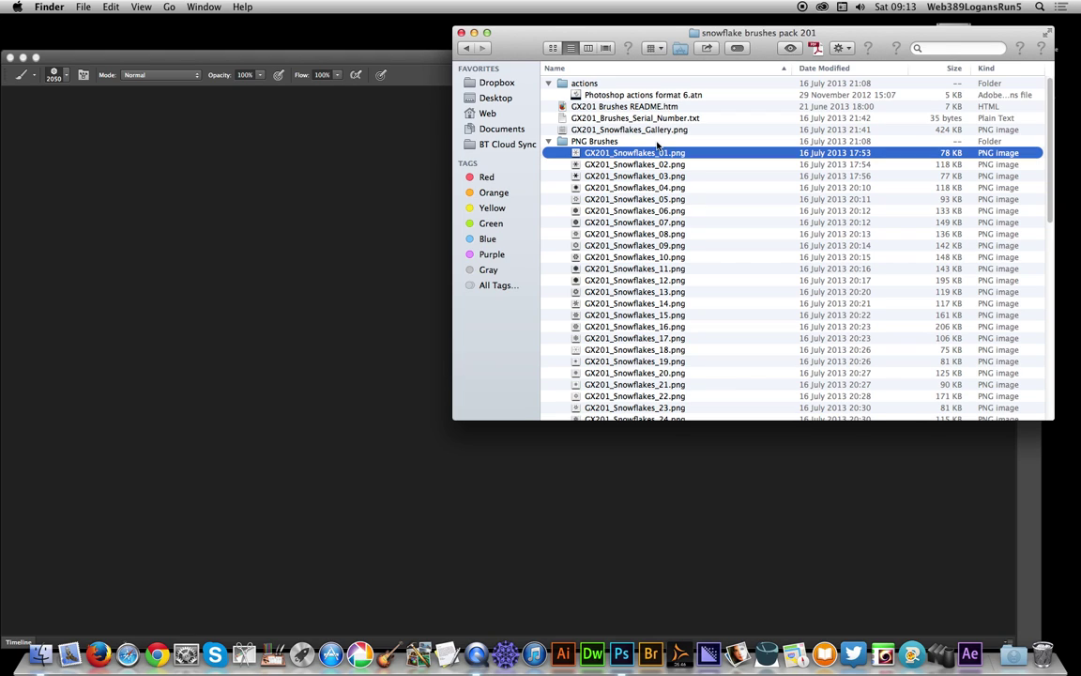
scroll(644, 155, down, 3)
scroll(644, 154, up, 3)
scroll(663, 244, down, 3)
scroll(647, 301, up, 3)
click(196, 167)
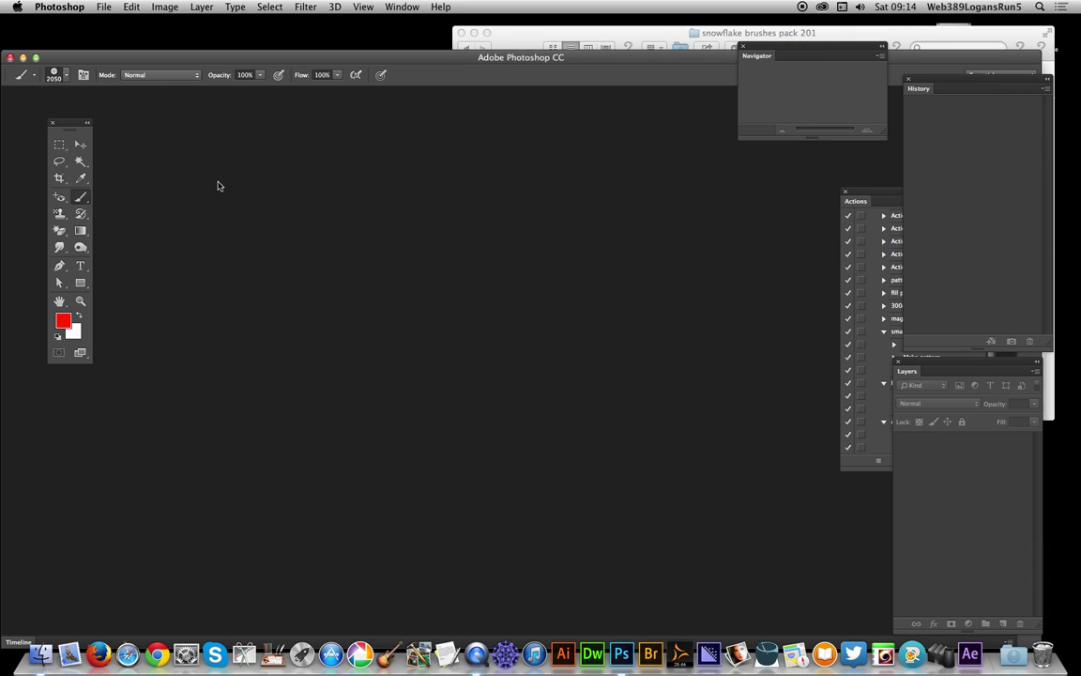
Open GX201_Snowflakes_08.png from the PNG Brushes folder
click(101, 7)
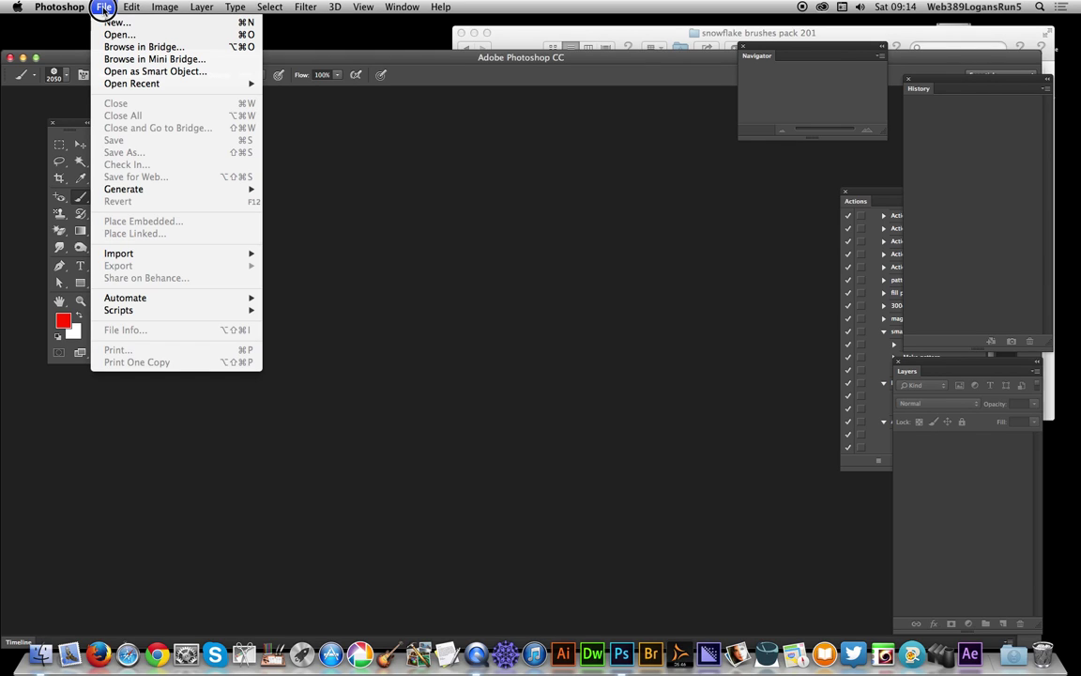
click(108, 35)
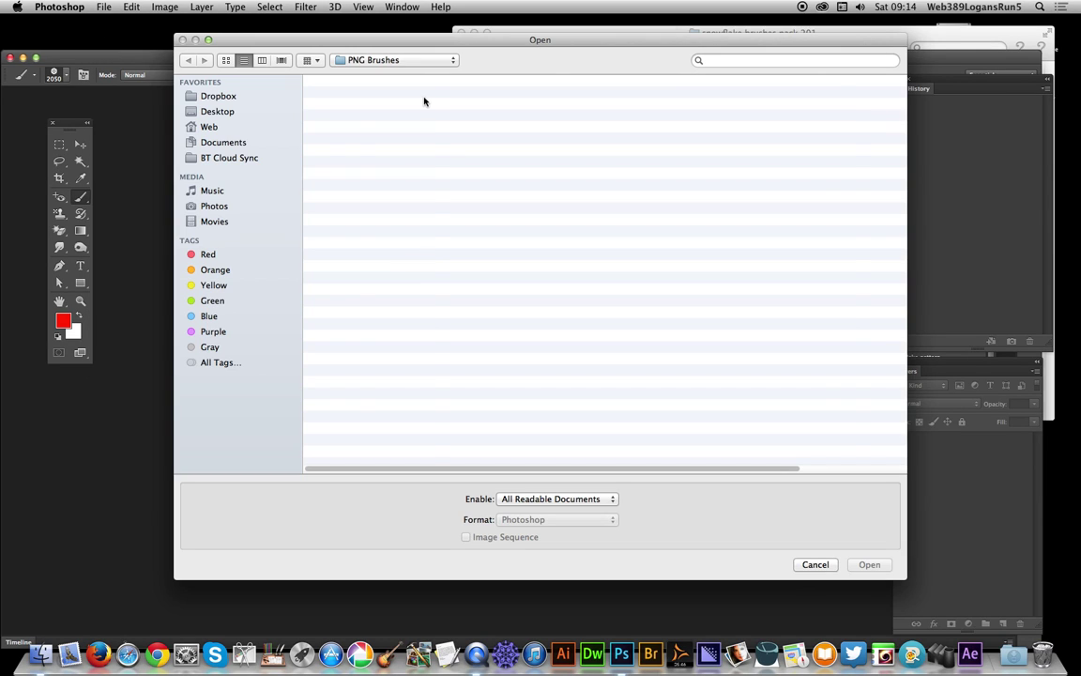
click(415, 179)
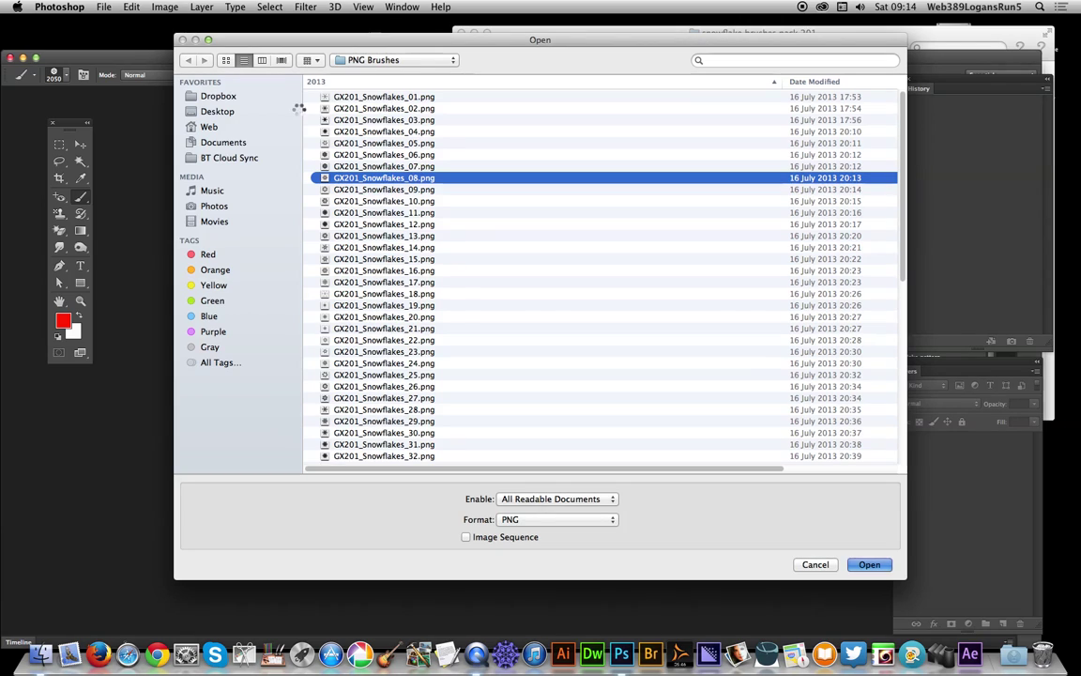
key(Return)
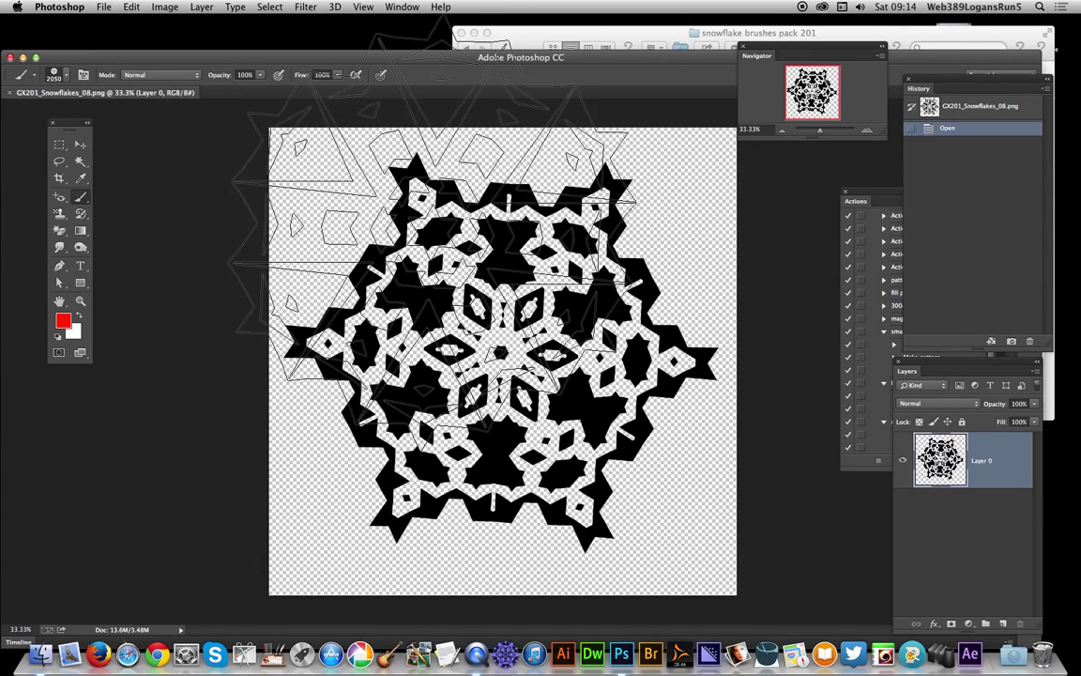
Define the plain snowflake as a 2030 brush preset with the suggested name, then select the Move tool
click(131, 6)
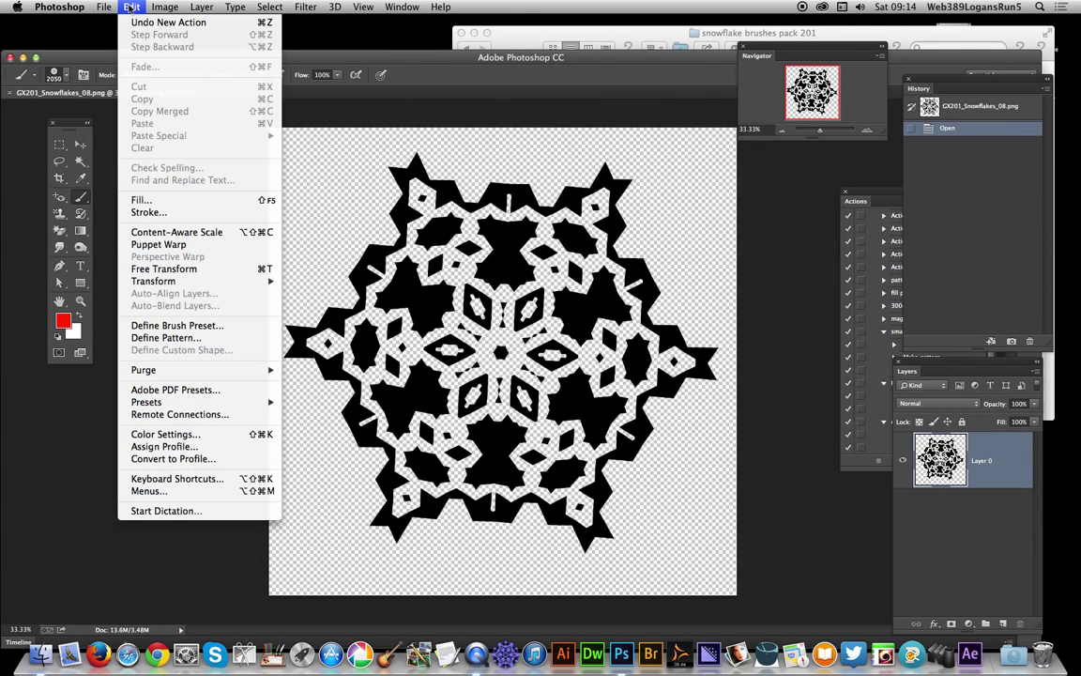
click(202, 325)
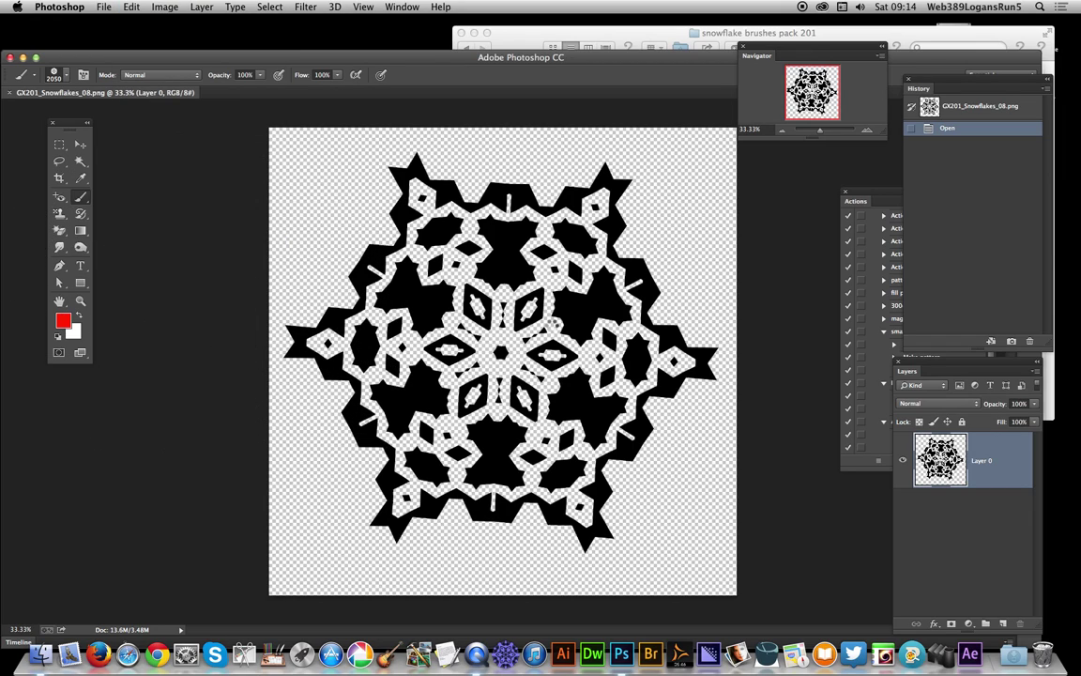
click(702, 302)
click(82, 142)
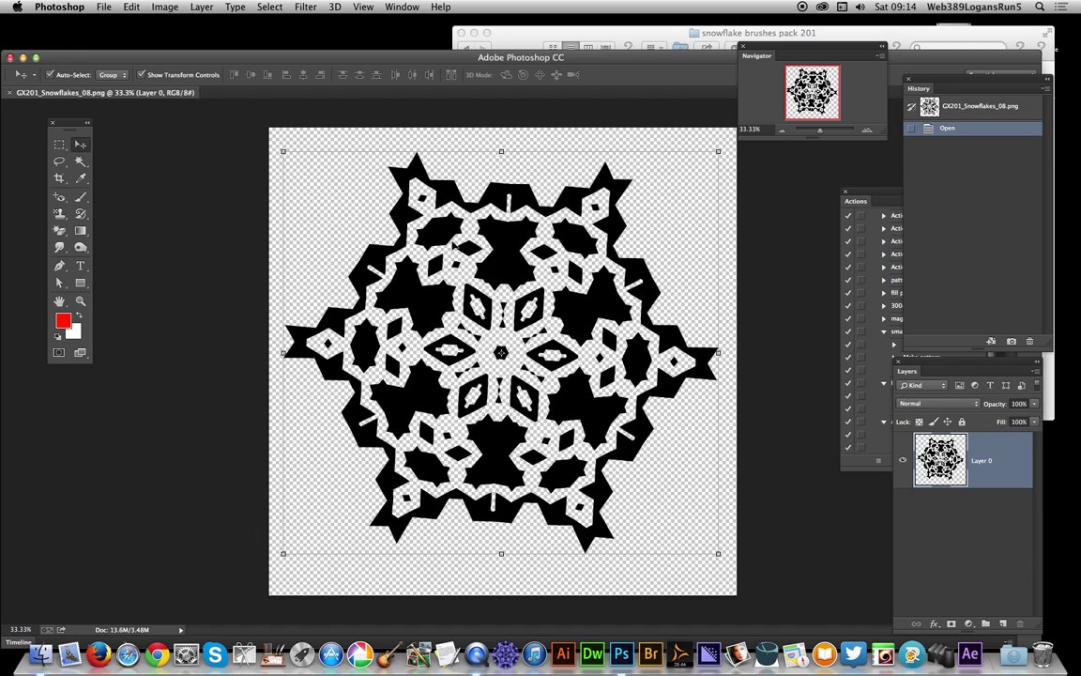
Apply a silver embossed metallic style from the Styles panel to the snowflake
click(402, 7)
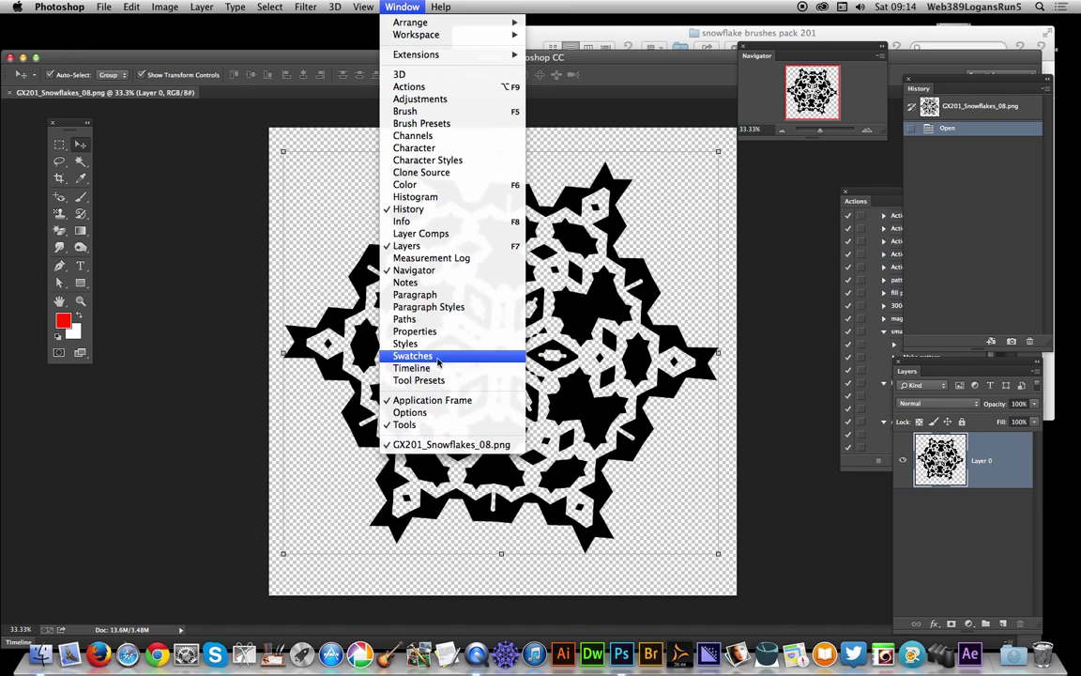
click(409, 344)
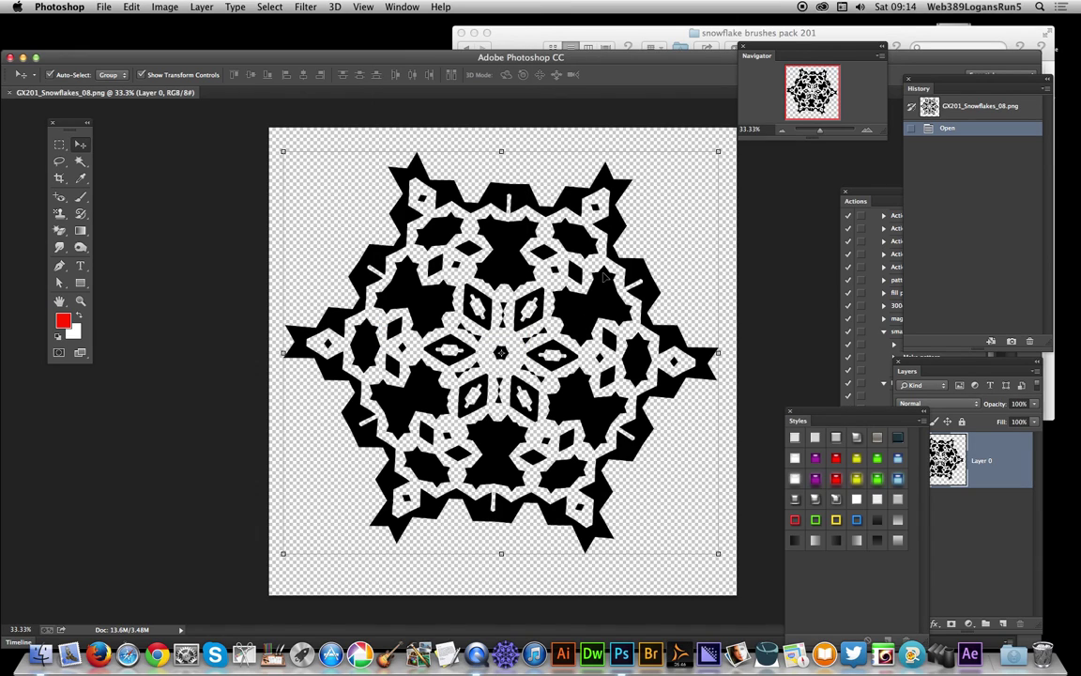
click(816, 499)
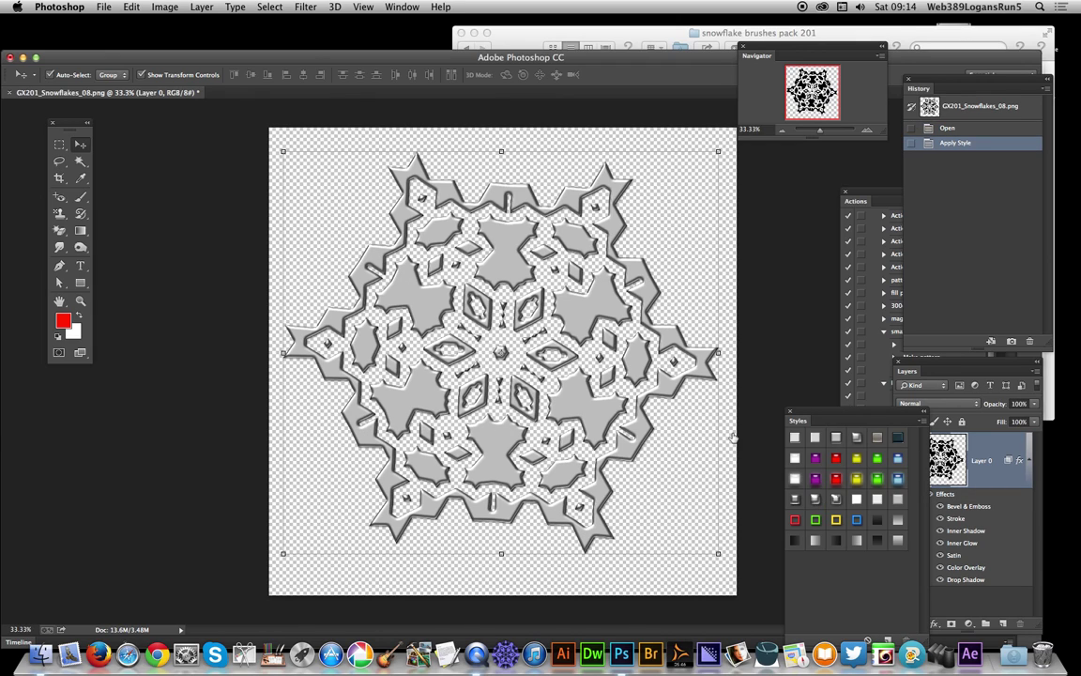
Save the styled snowflake as a brush preset named GX201_Snowflakes_08.png
click(132, 7)
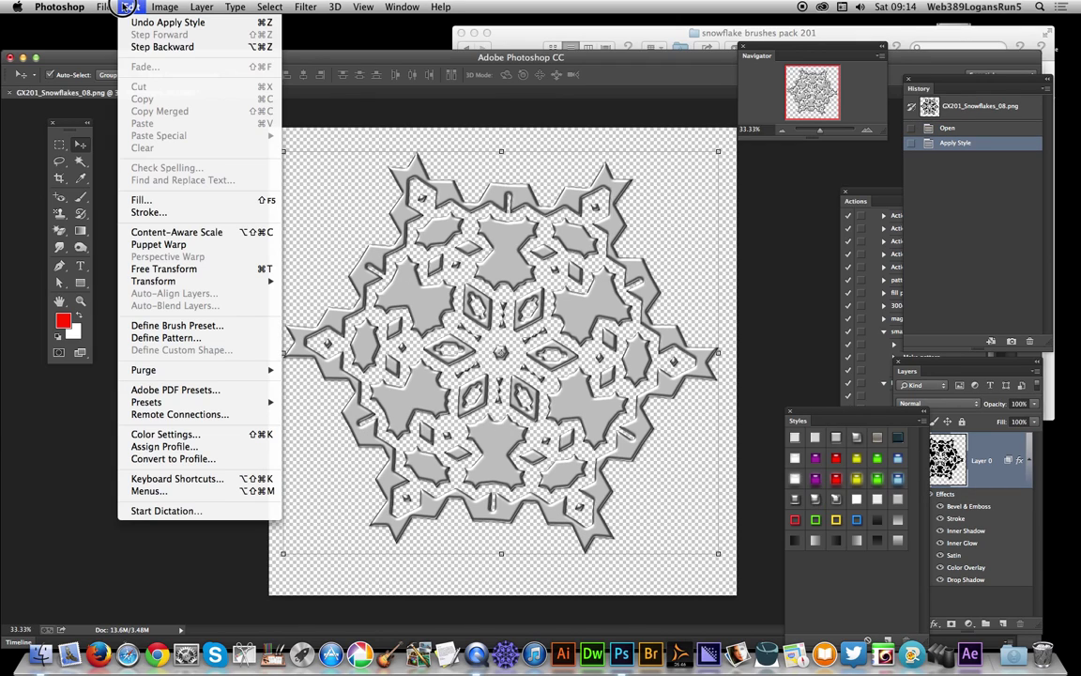
click(122, 308)
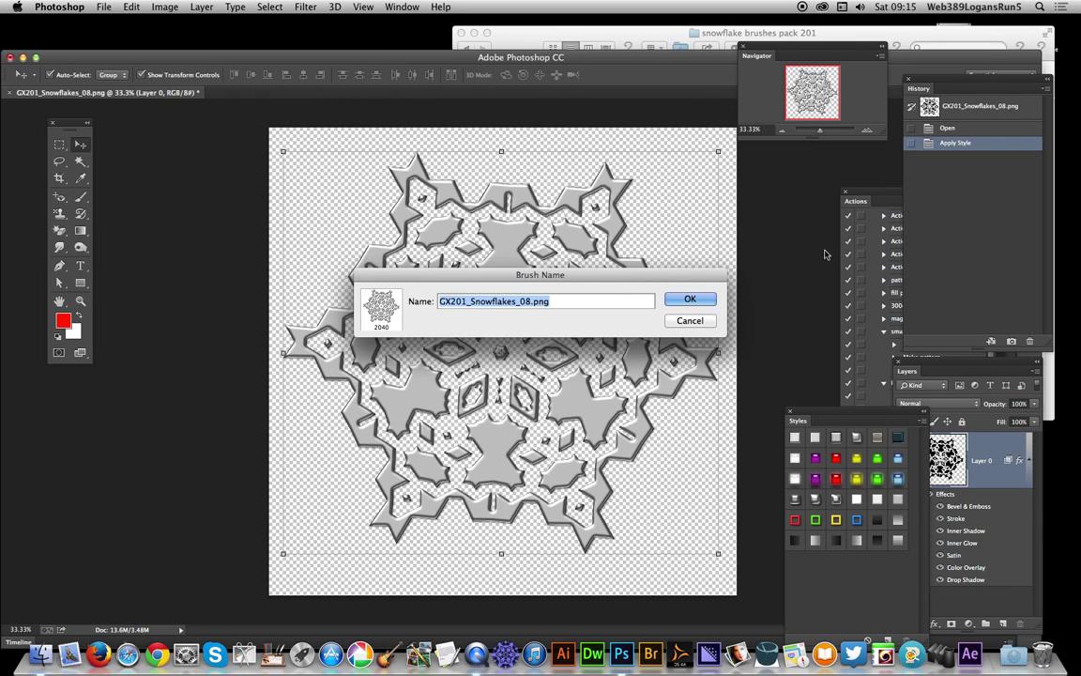
click(691, 298)
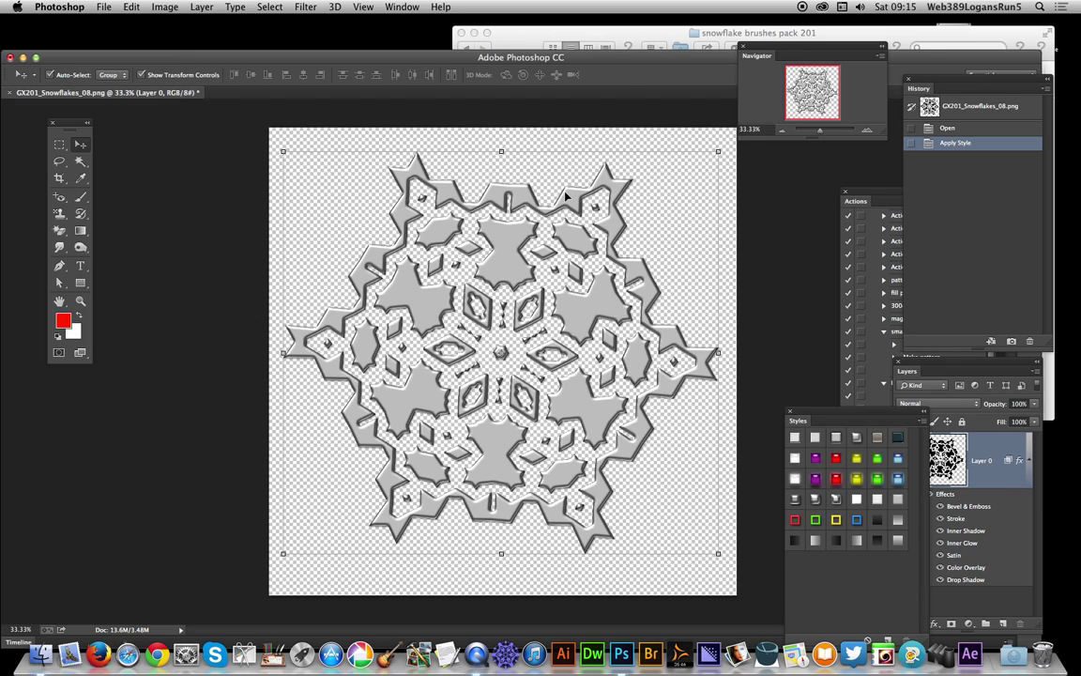
Show the Actions panel listing Action 6 with its Make brush step
click(402, 7)
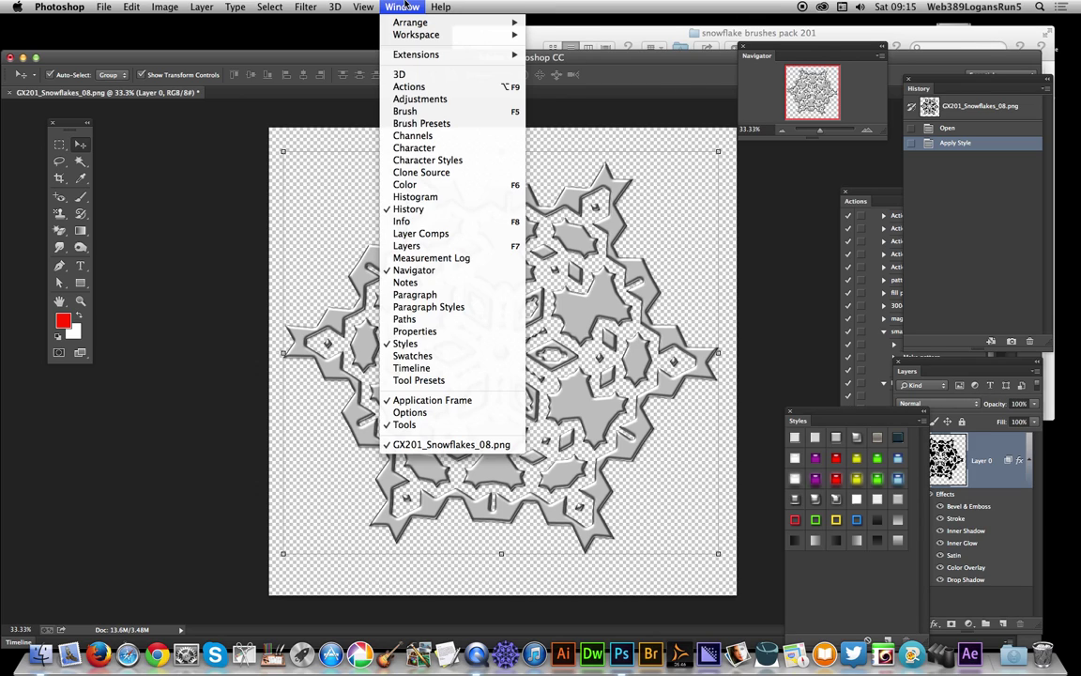
click(419, 87)
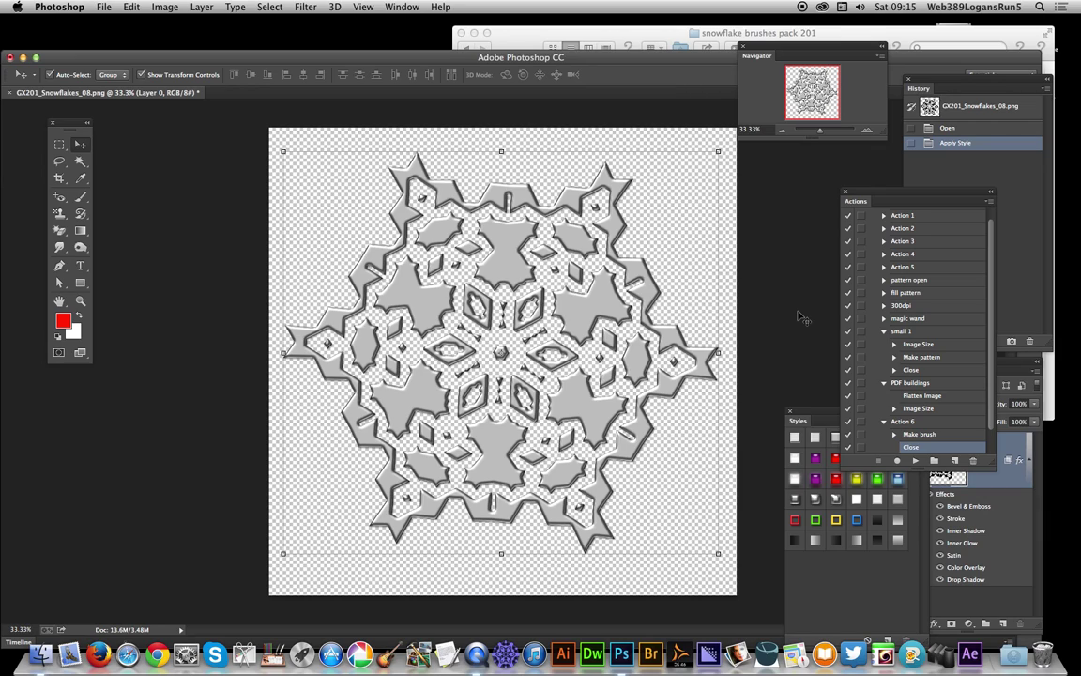
click(102, 6)
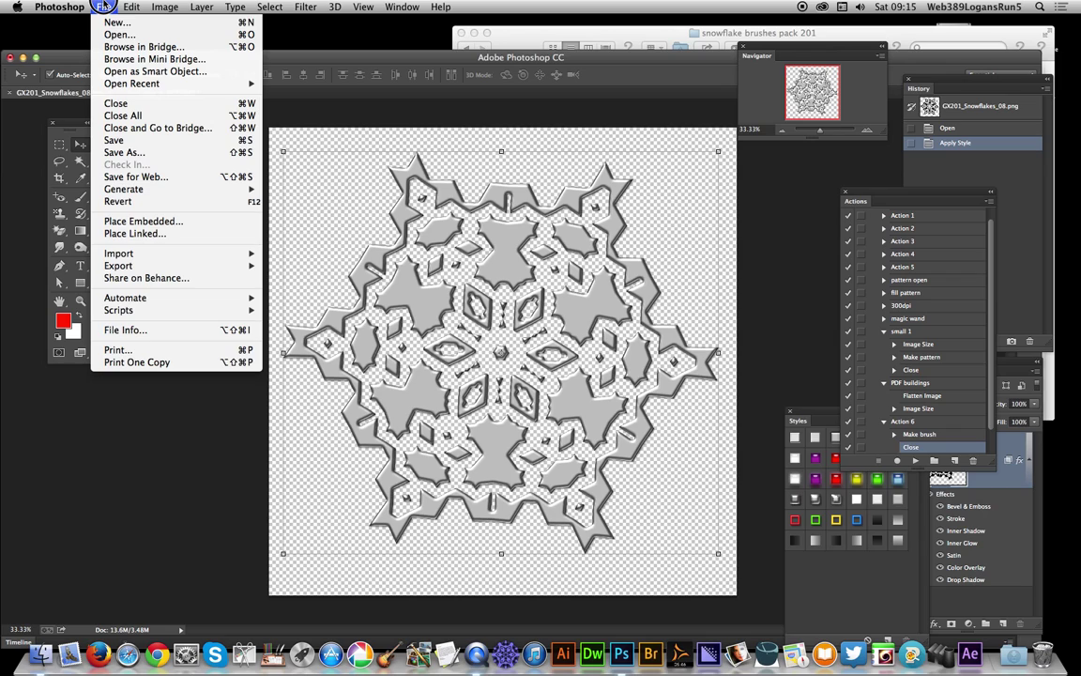
mouse_move(150, 301)
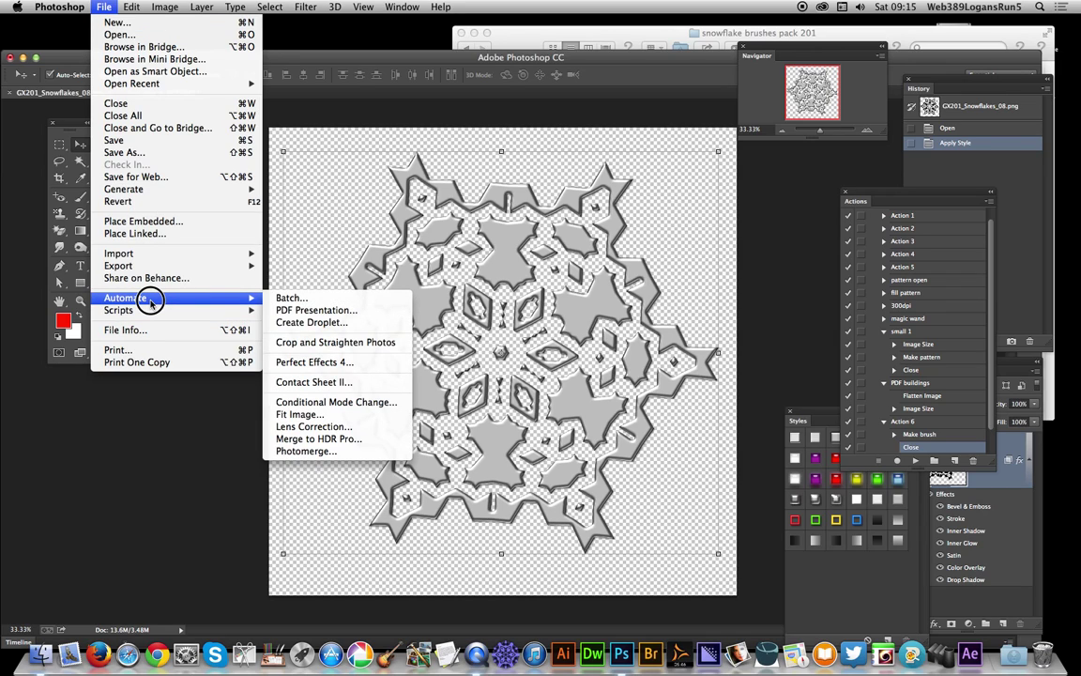
click(292, 297)
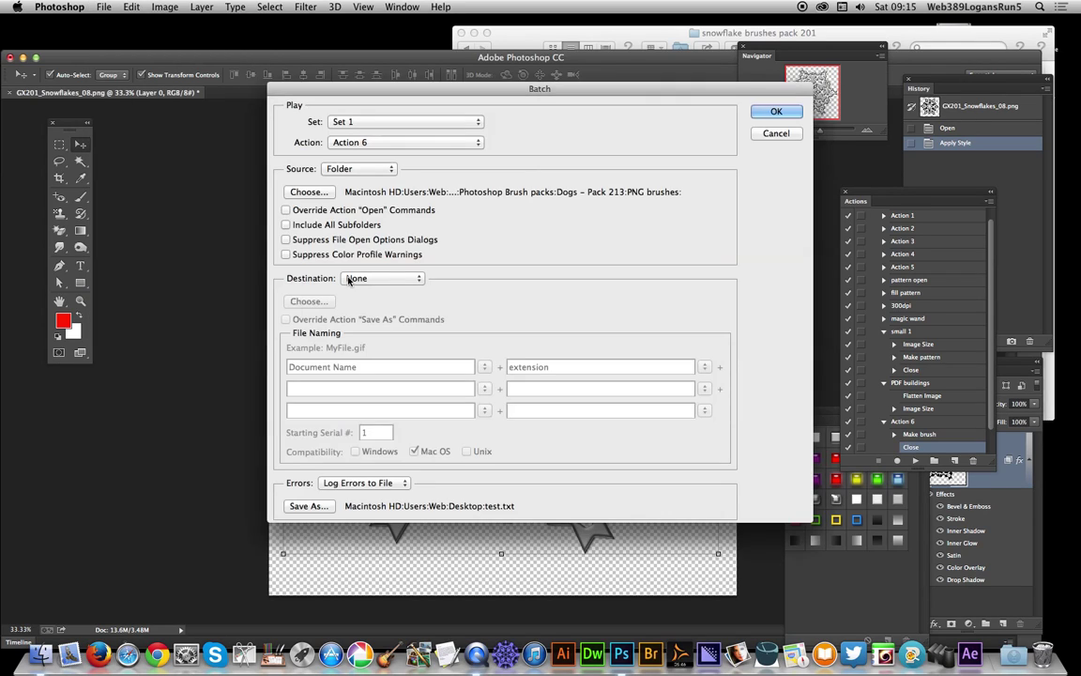
click(366, 143)
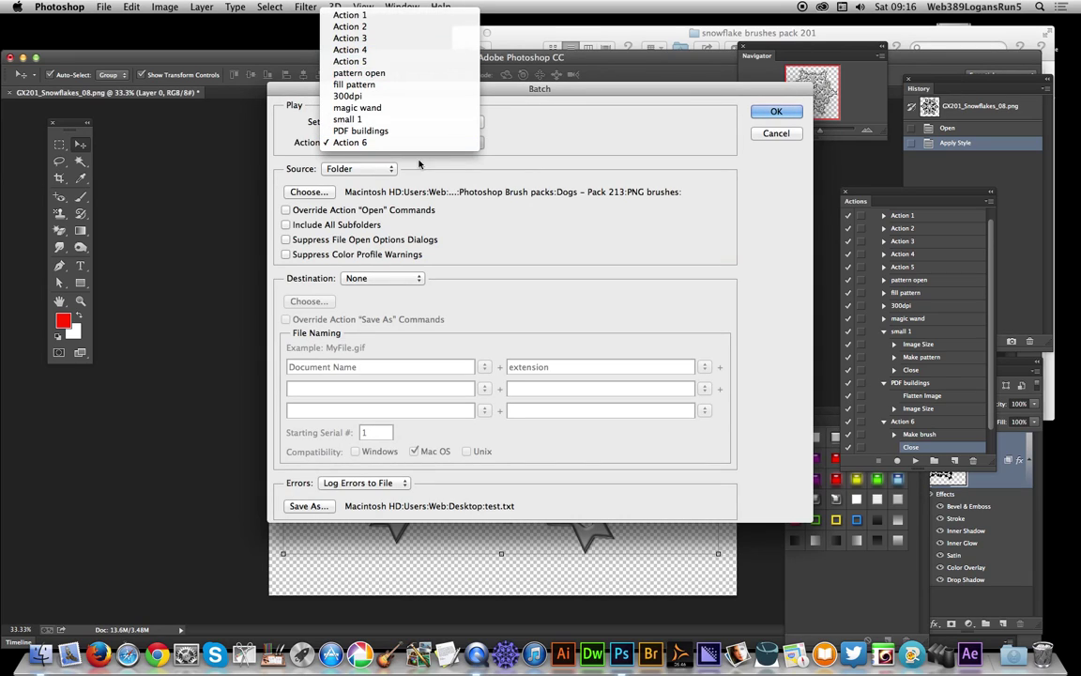
click(515, 320)
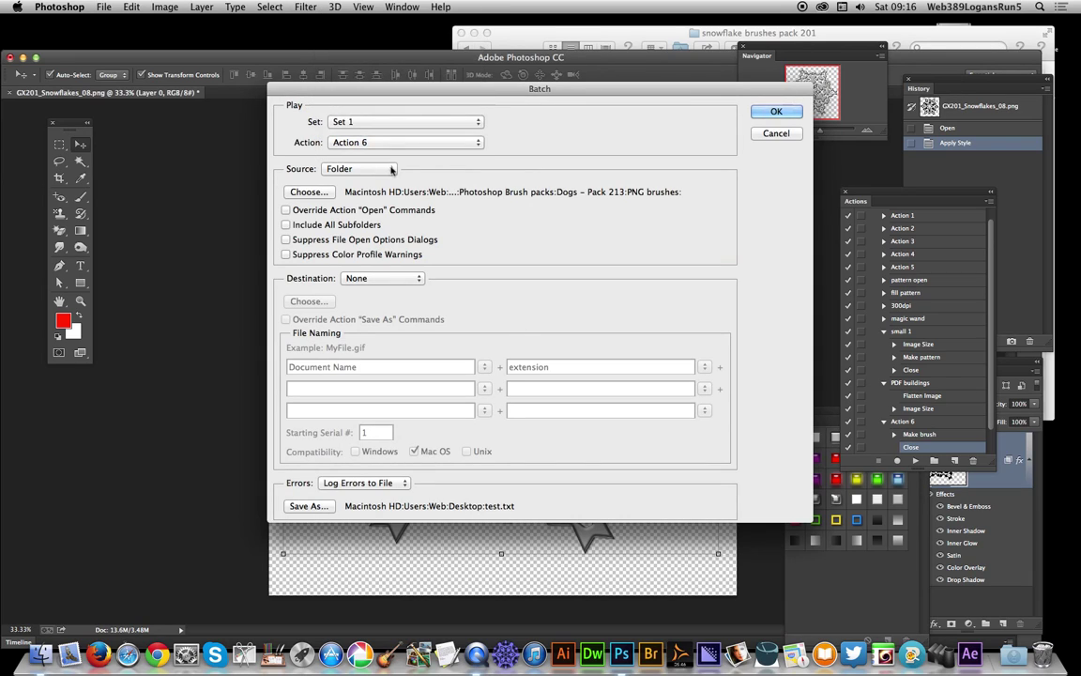
click(369, 123)
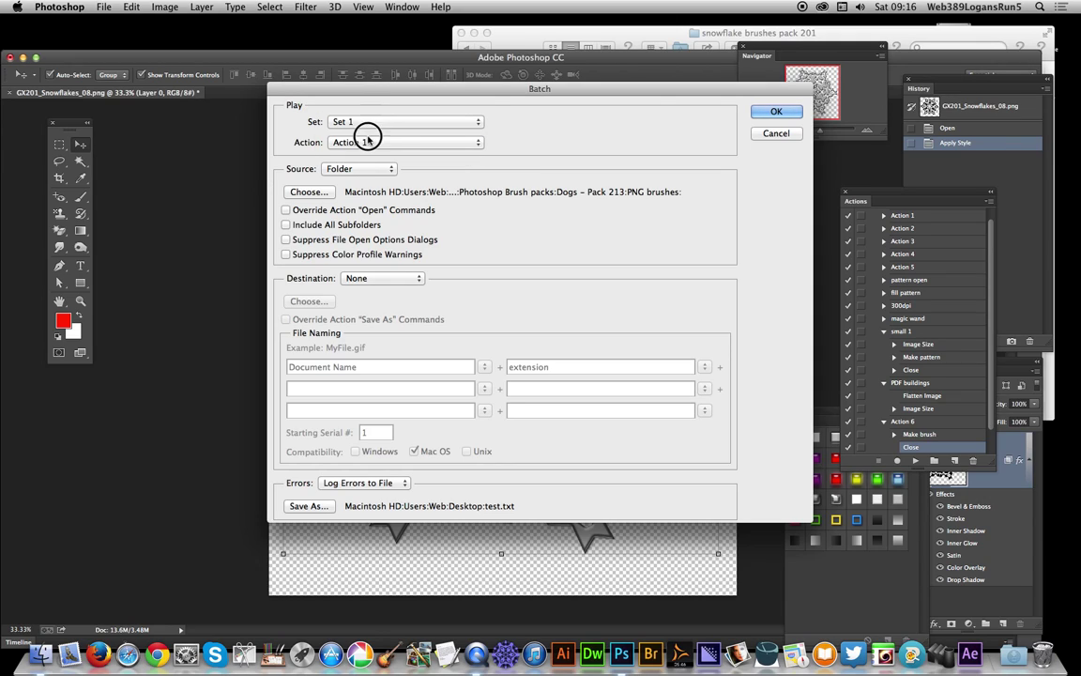
click(367, 133)
click(336, 142)
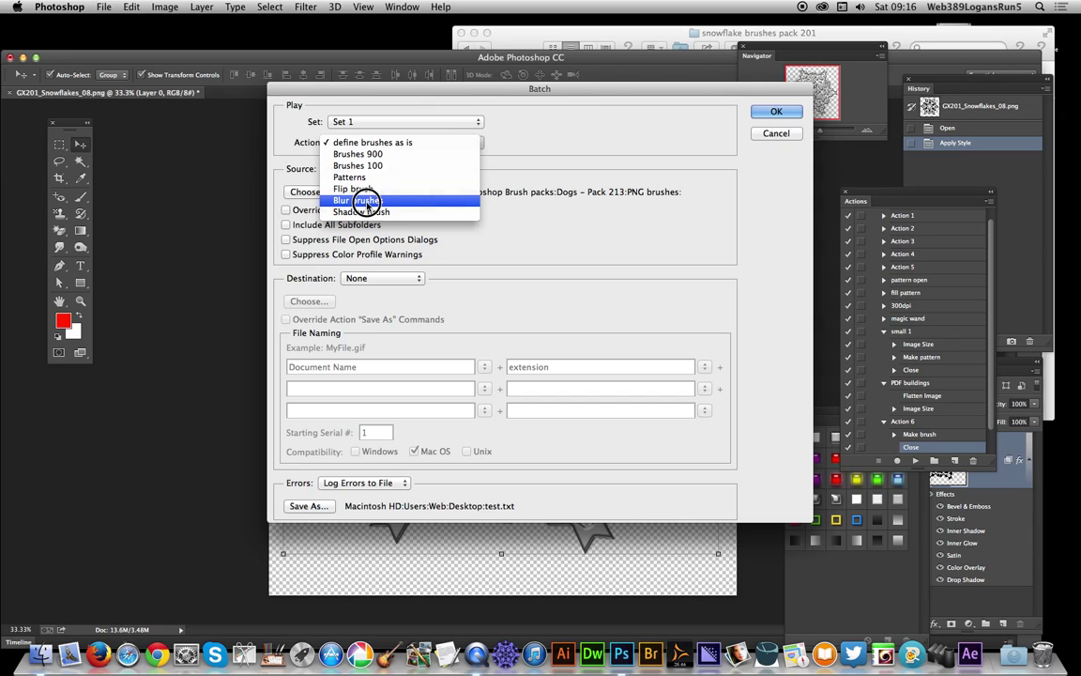
click(464, 278)
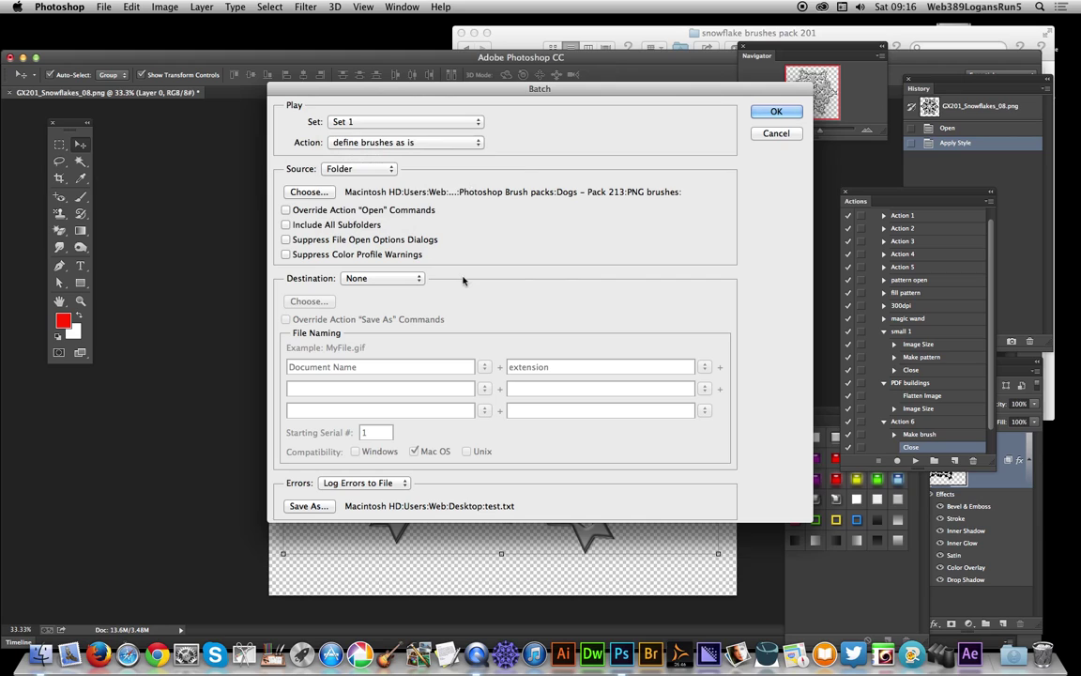
click(781, 135)
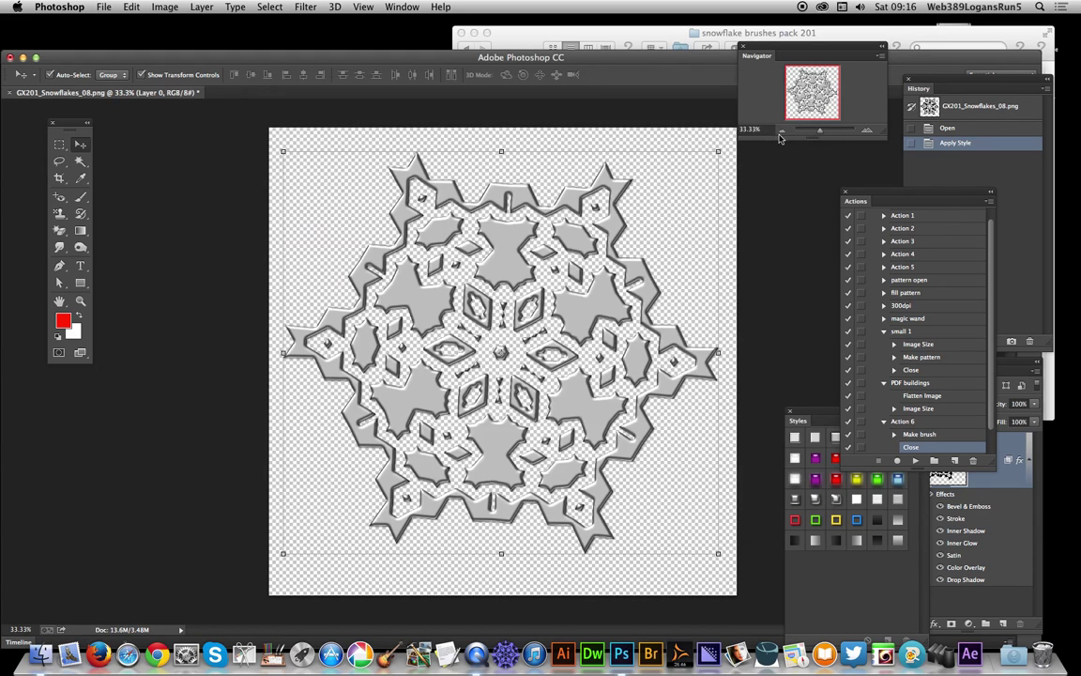
Bring Finder's snowflake brushes pack 201 window in front of Photoshop
click(571, 33)
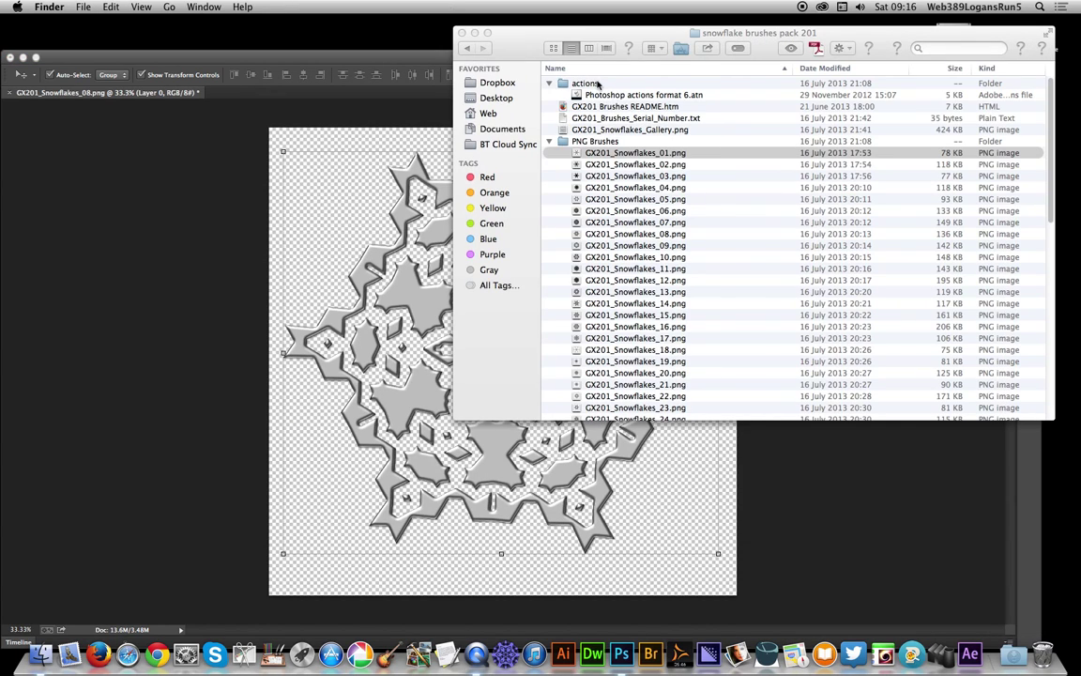